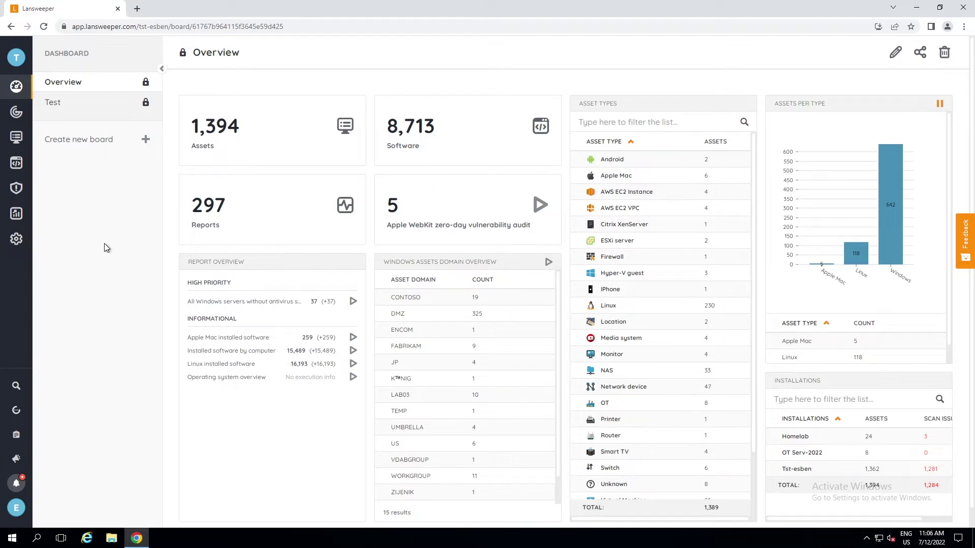
Download the Lansweeper OT installer from Configuration > Installations
click(16, 240)
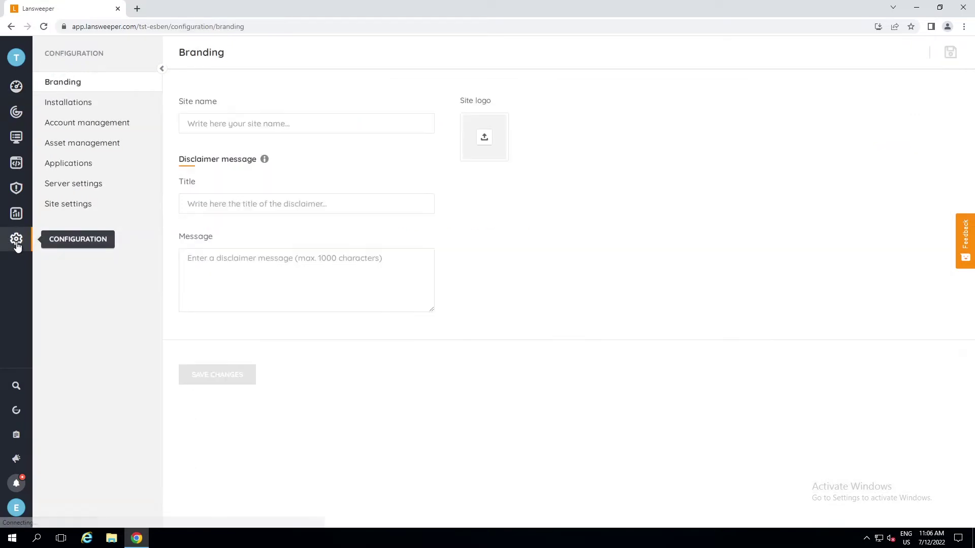
click(61, 106)
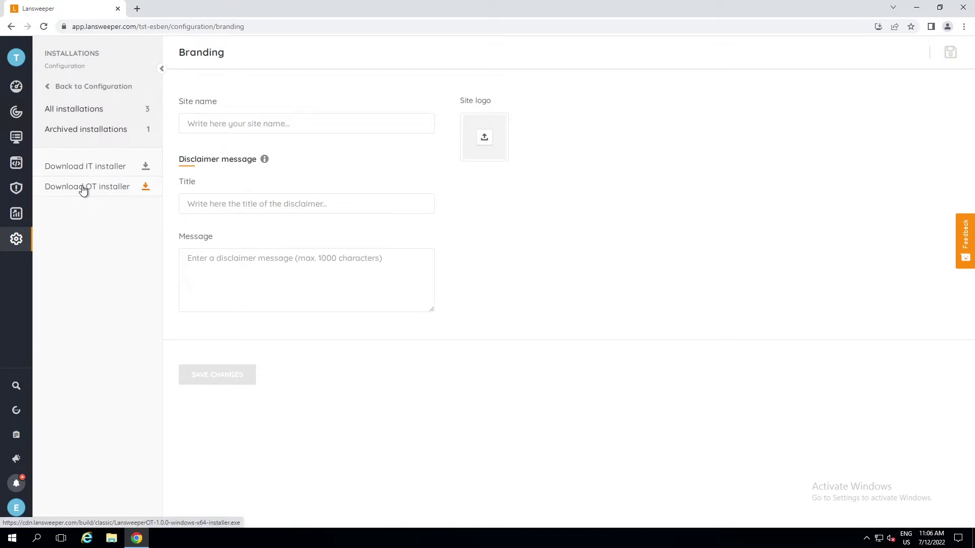
click(83, 188)
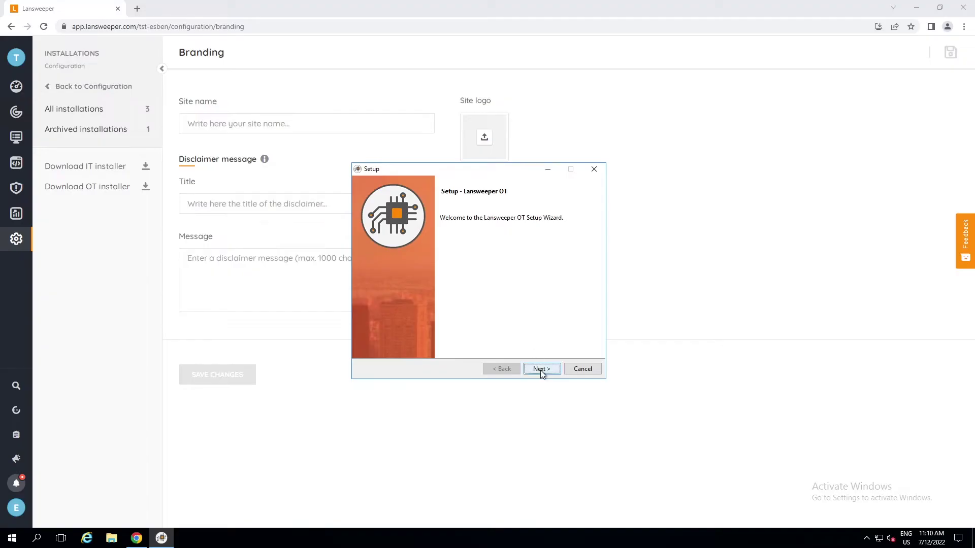
Install OT Hub and OT Sensor with default folder, host and ports, opening the Hub UI
click(541, 370)
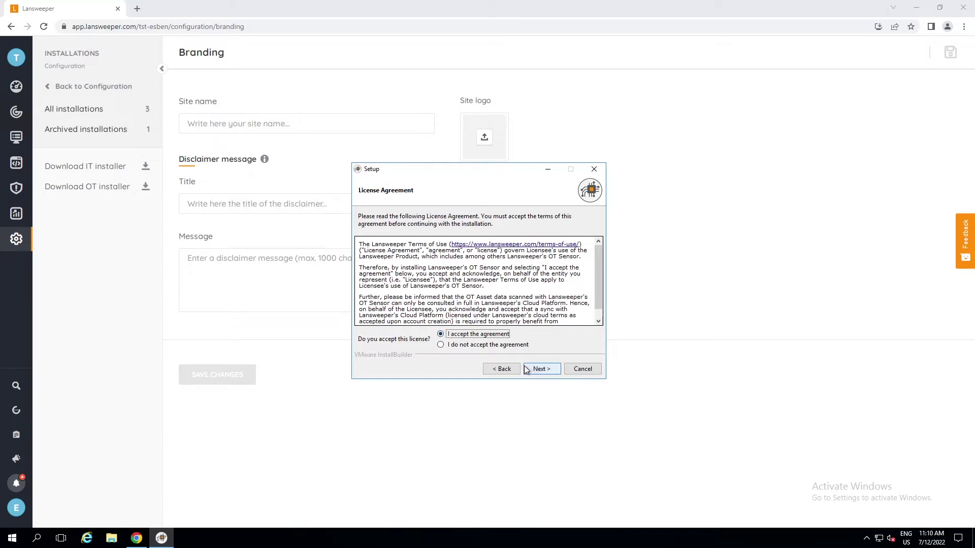
click(531, 370)
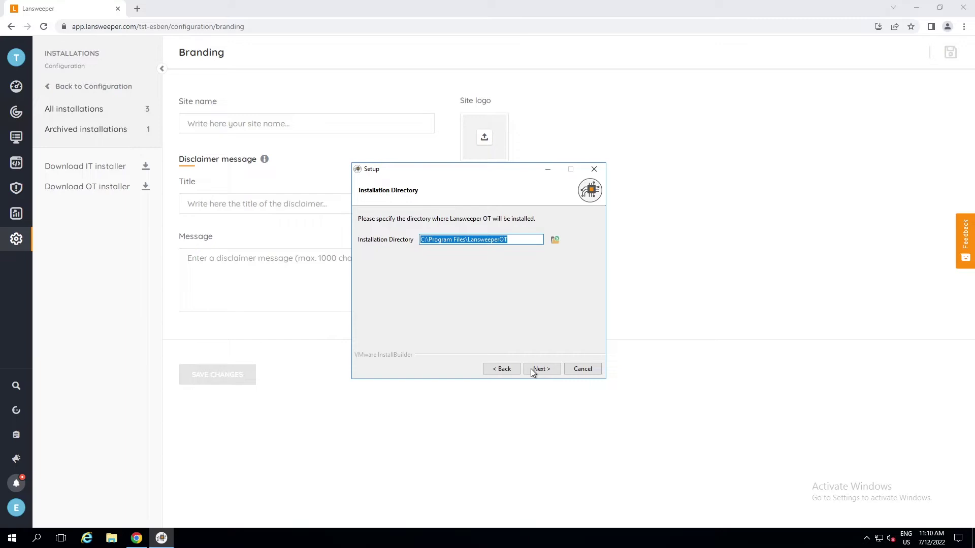
click(531, 370)
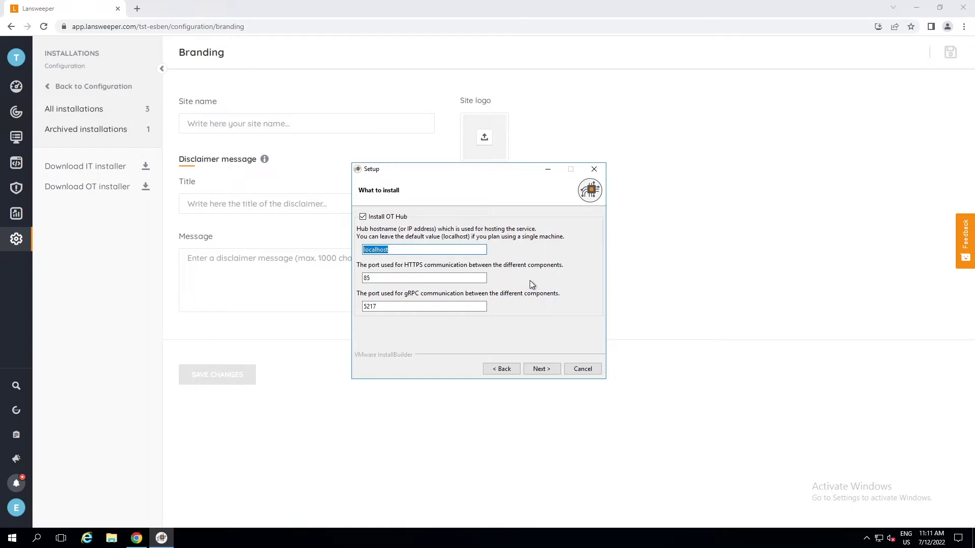
click(541, 369)
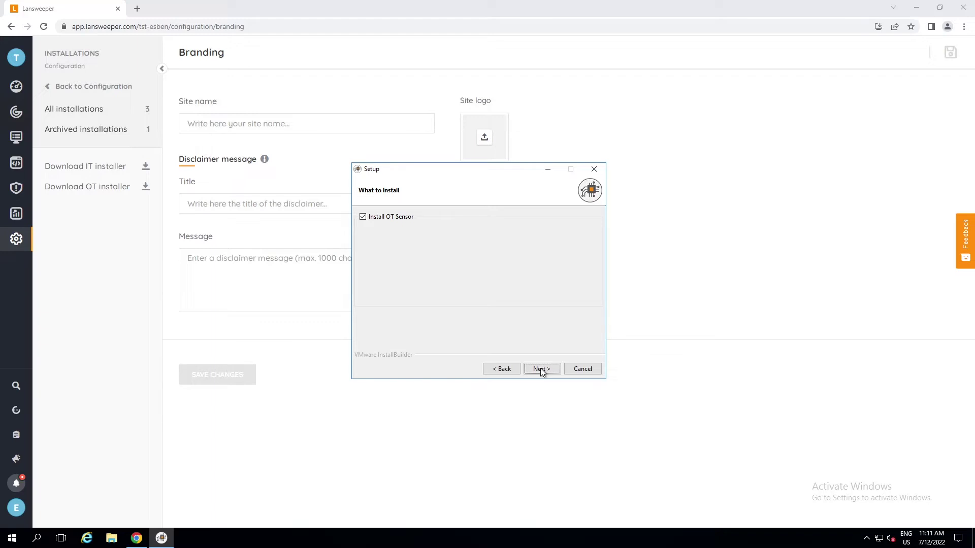
click(541, 369)
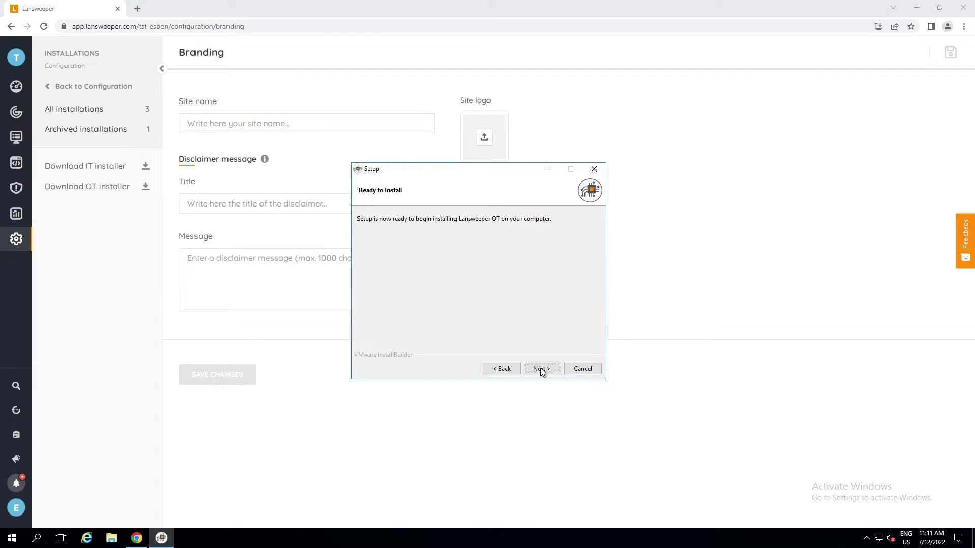
click(540, 367)
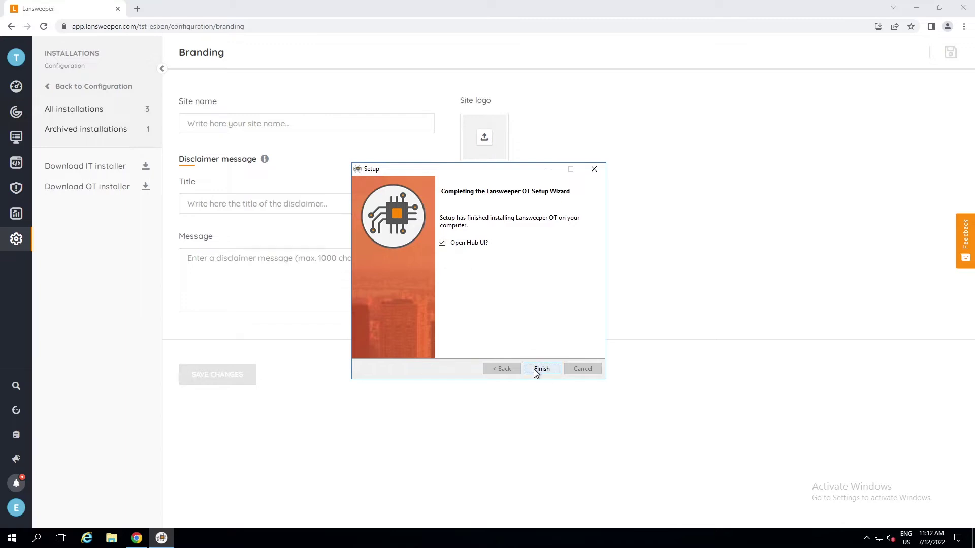
click(539, 369)
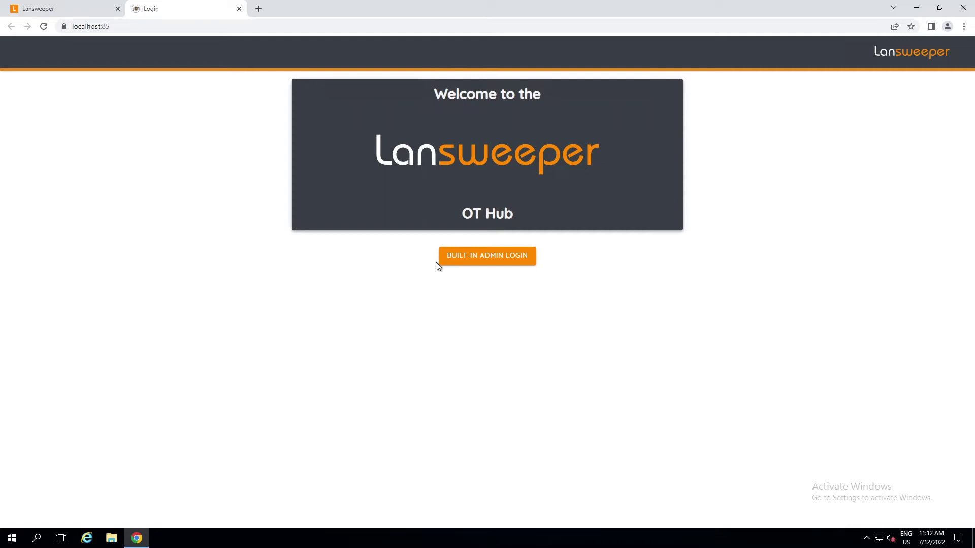
Log in as built-in admin, check the single online sensor, and view Scan Targets
click(473, 261)
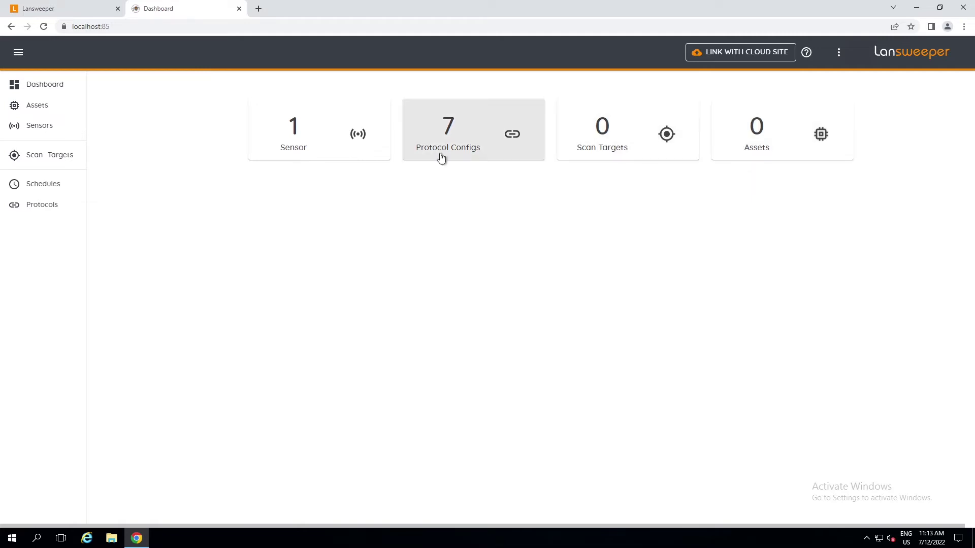
click(303, 137)
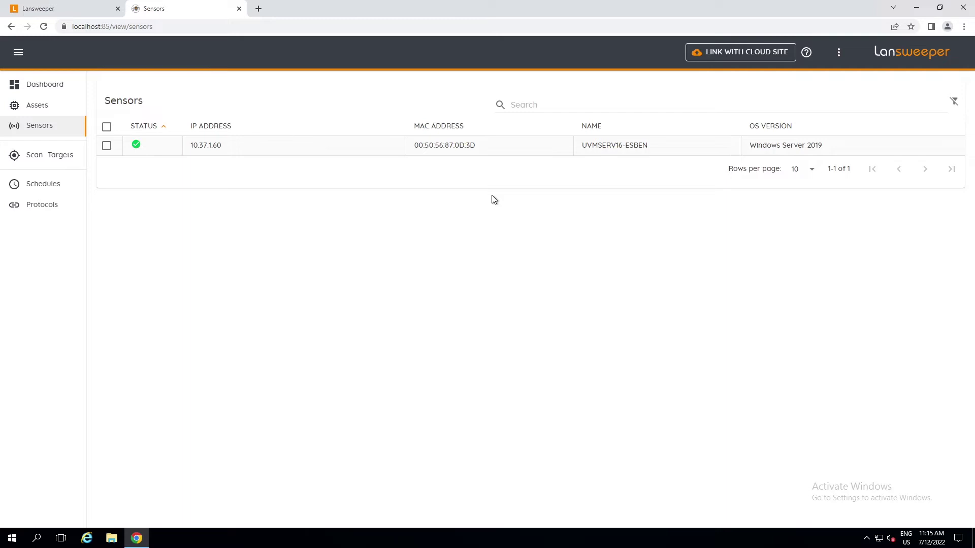
click(44, 157)
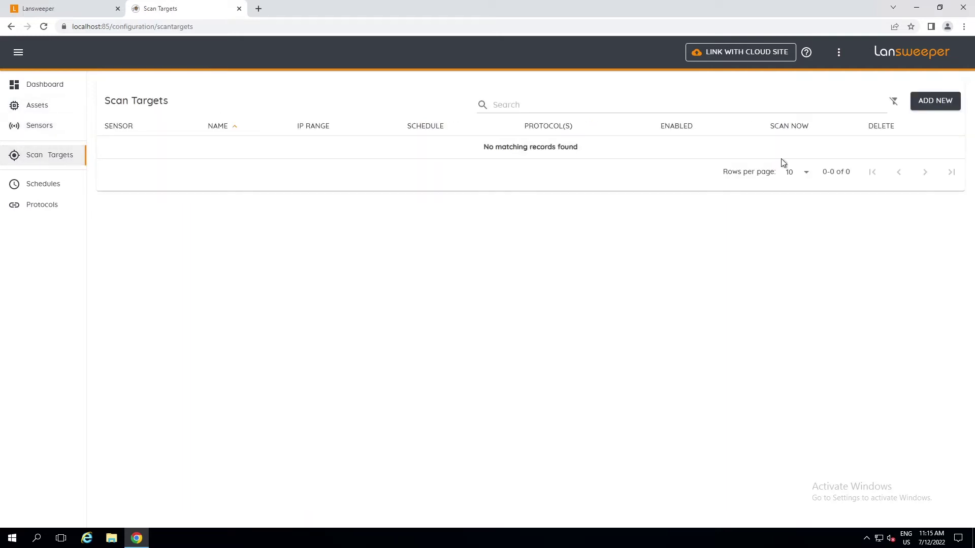
Create a new scan target named 166.152.125.2 with IP range 166.152.125.2
click(952, 105)
click(405, 241)
key(BackSpace)
key(BackSpace)
key(BackSpace)
key(BackSpace)
key(BackSpace)
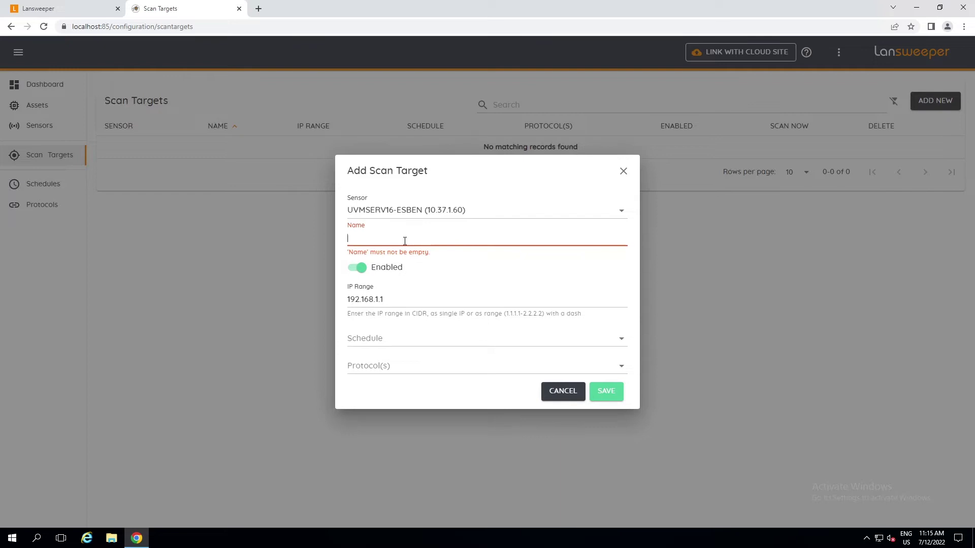
text(166.152.125.2)
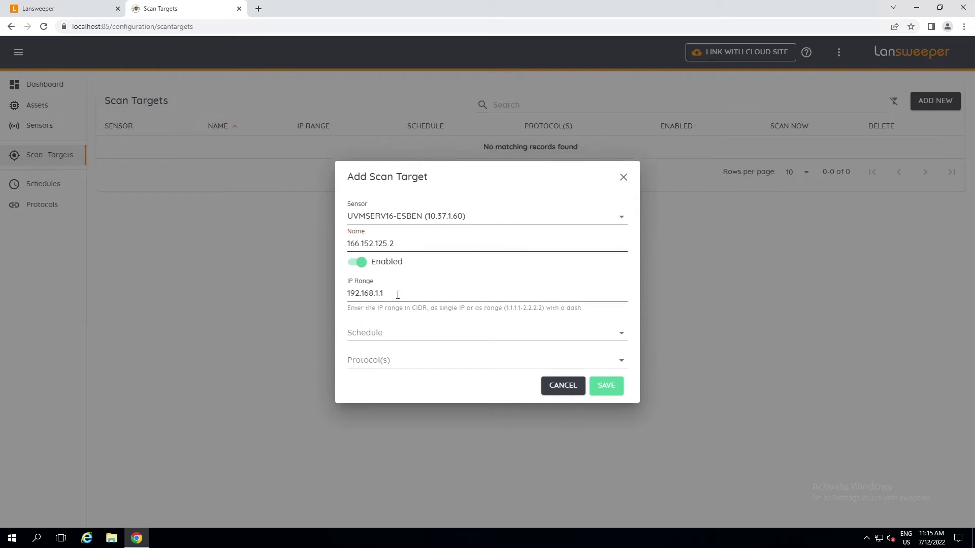
drag(398, 294, 341, 294)
text(166.152.125.2)
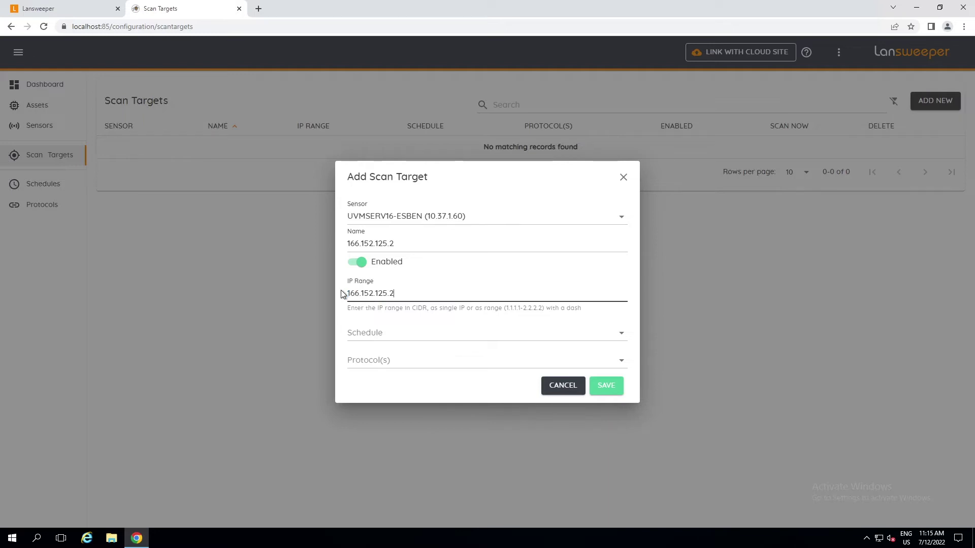
Give the target a Daily at midnight schedule and Default EtherNet/IP protocol, then save
click(388, 338)
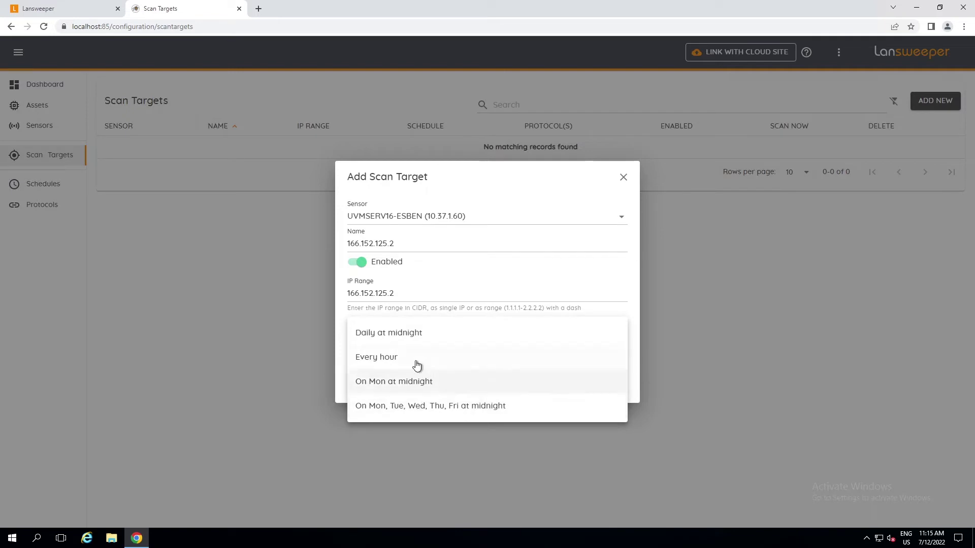
click(380, 345)
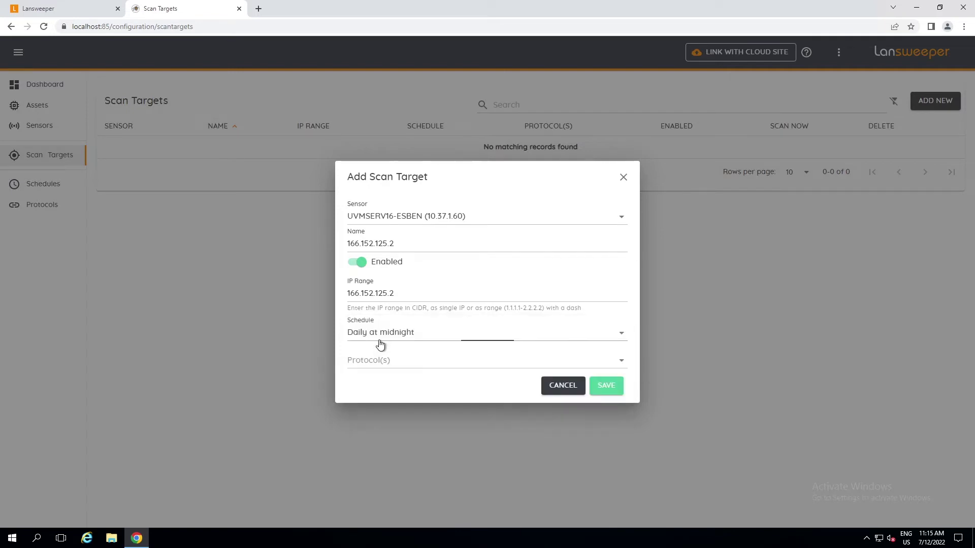
click(384, 363)
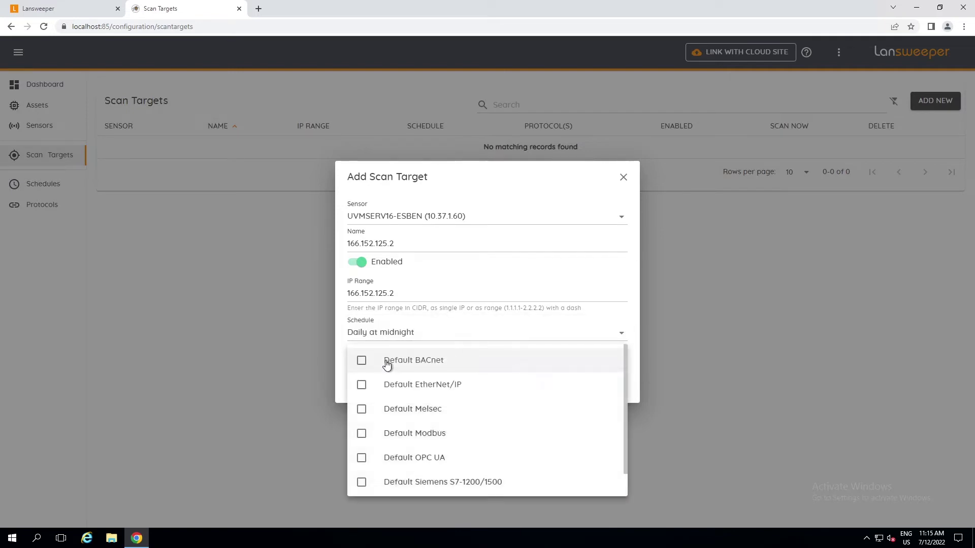
click(362, 386)
click(603, 317)
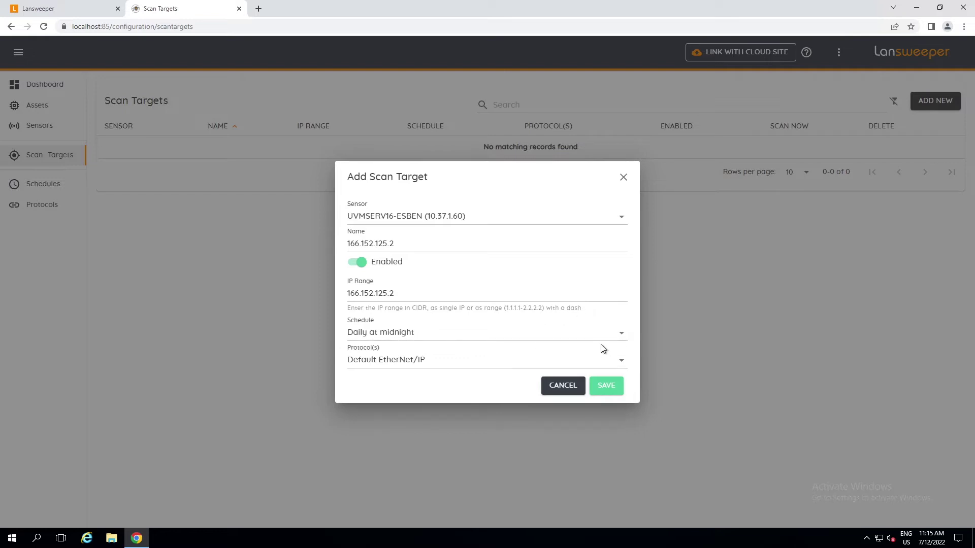
click(602, 393)
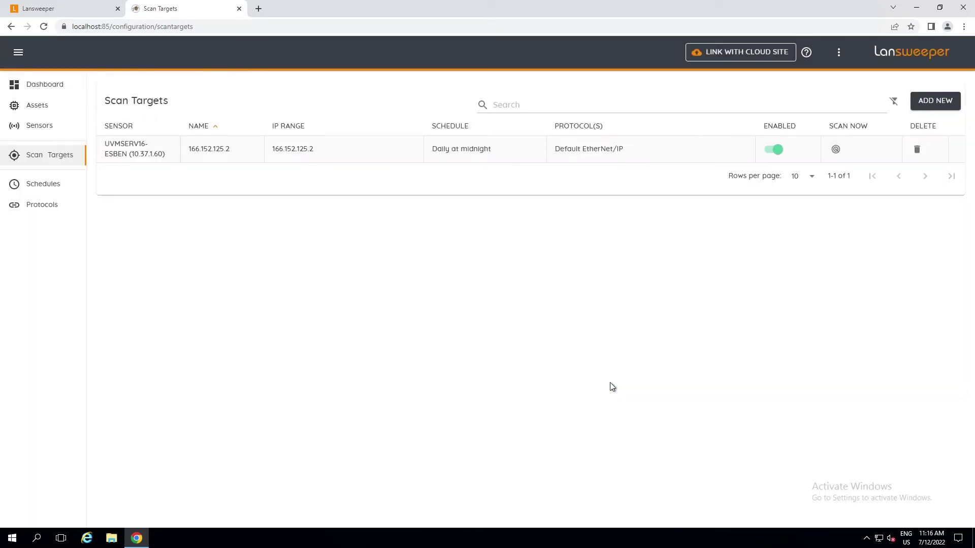
Scan 166.152.125.2 now, browse Schedules and Protocols, then view the discovered Rockwell controller
click(835, 151)
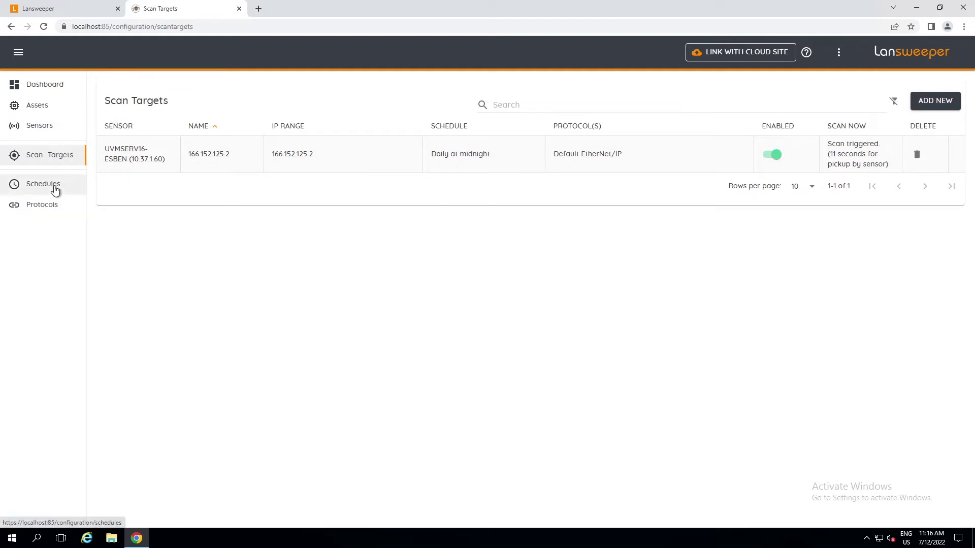
click(54, 190)
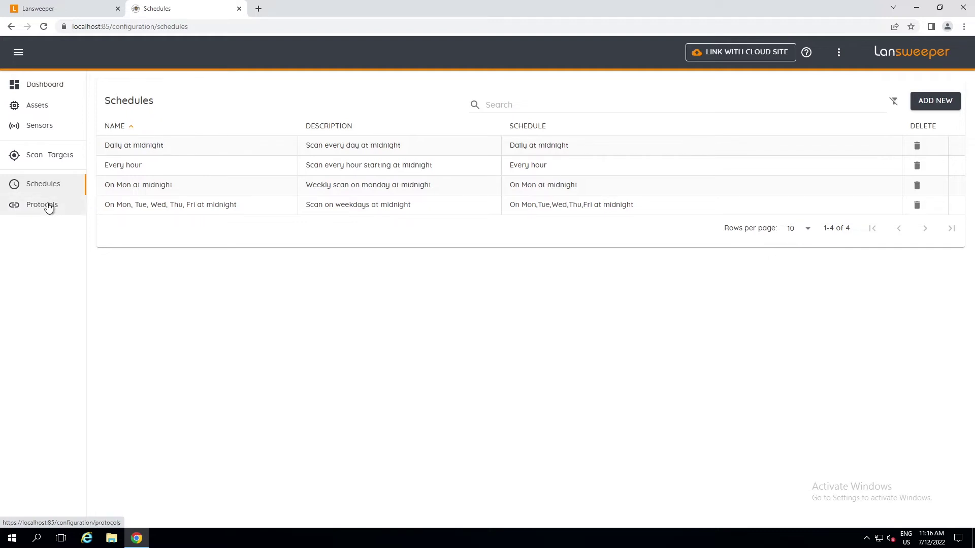
click(48, 208)
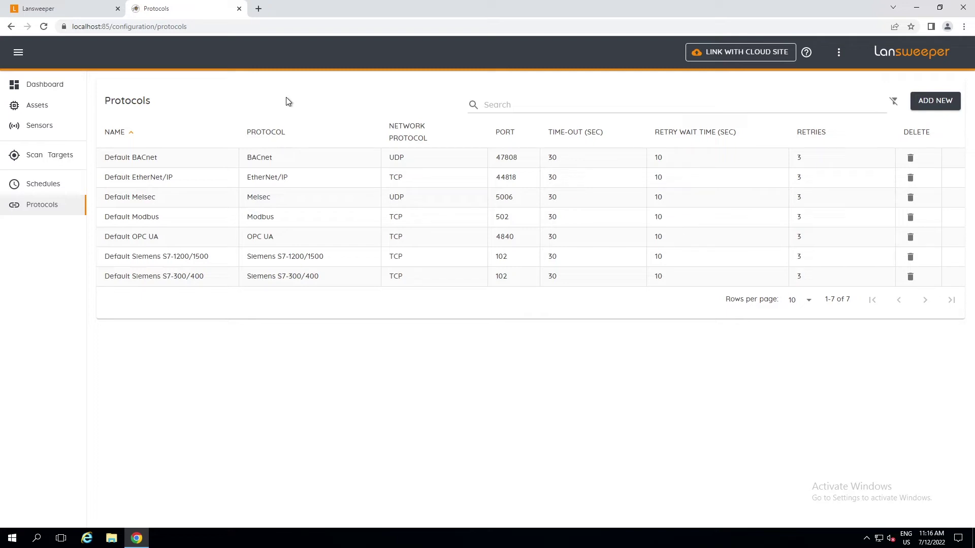
click(48, 112)
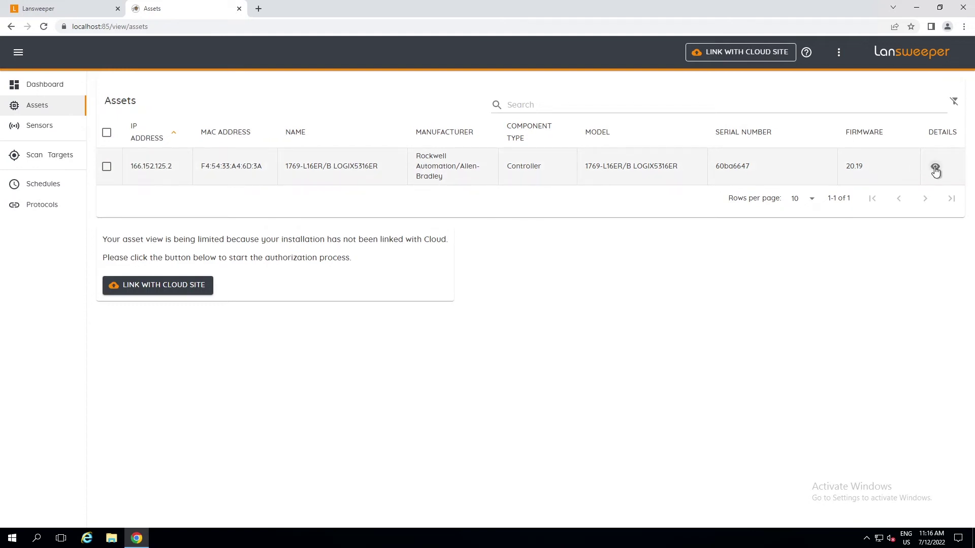
click(935, 169)
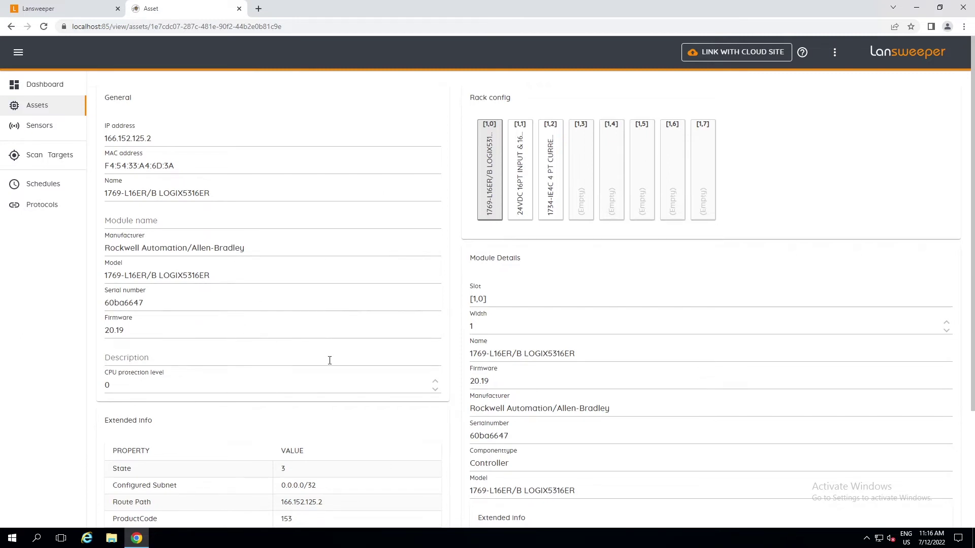
scroll(331, 359, down, 1)
scroll(331, 361, down, 2)
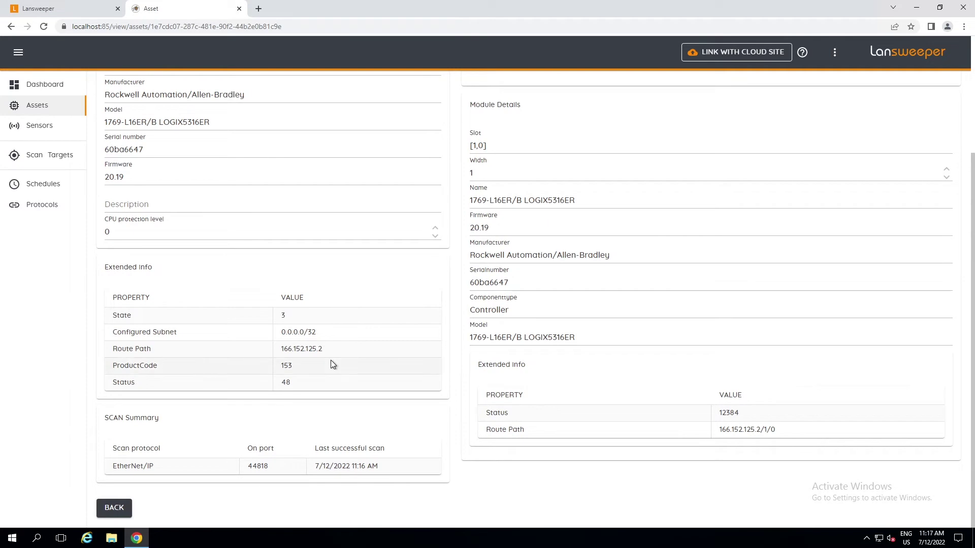
scroll(331, 365, up, 3)
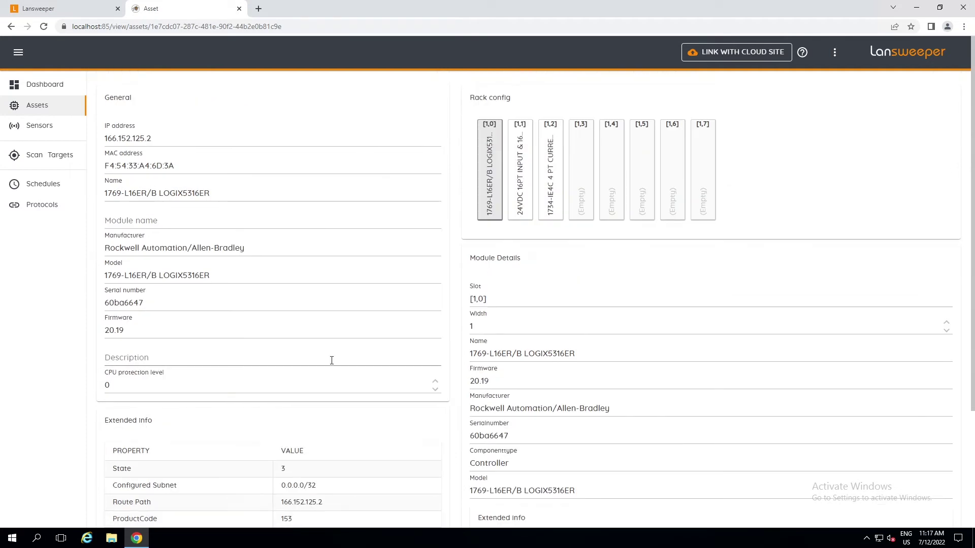
click(518, 189)
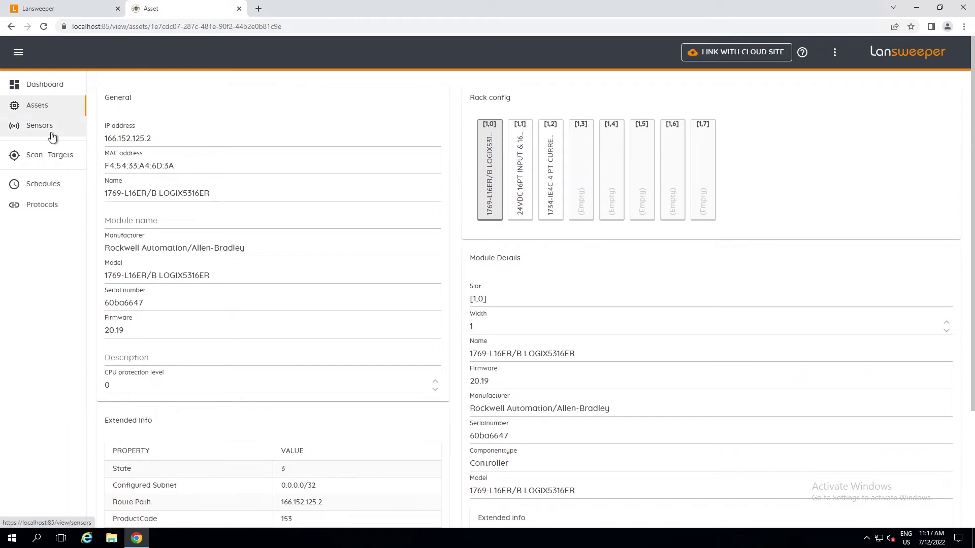
Return to the Assets list showing the Rockwell controller and the cloud-link prompt
click(29, 108)
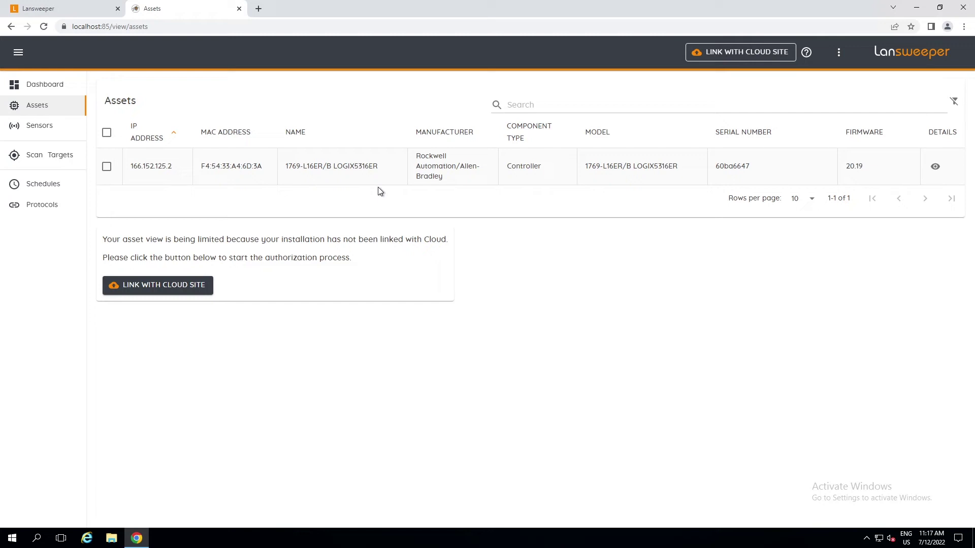
Glance at the console's extra options, then bring up the Cloud Overview page
click(840, 52)
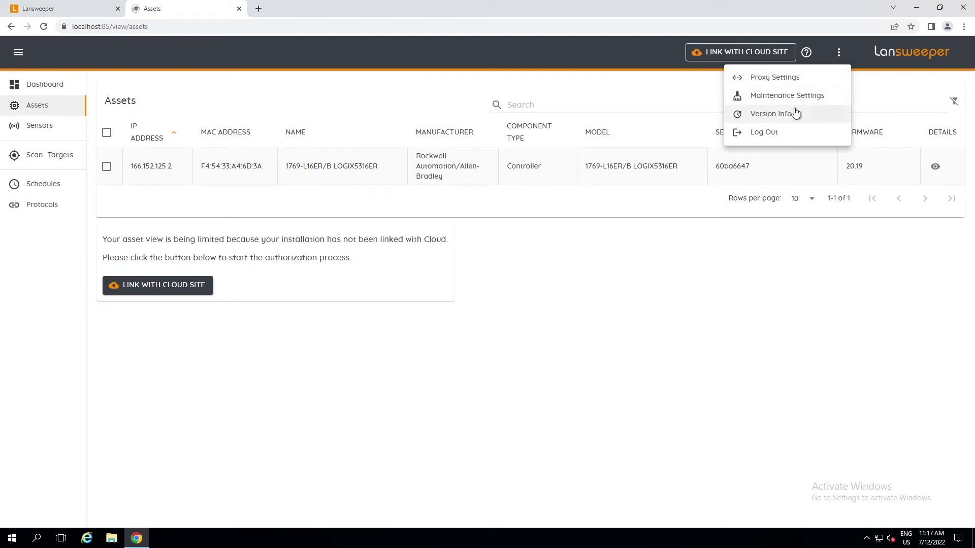
click(868, 97)
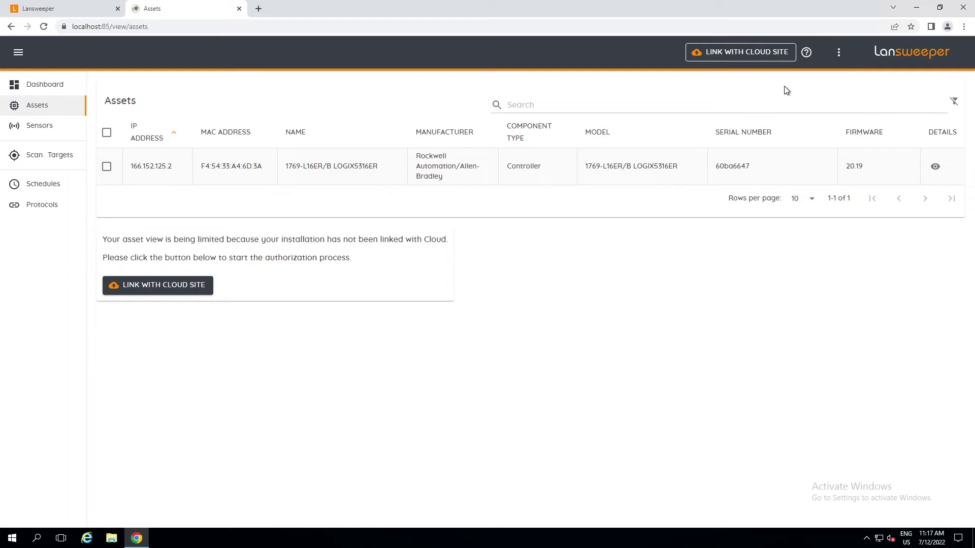
click(737, 55)
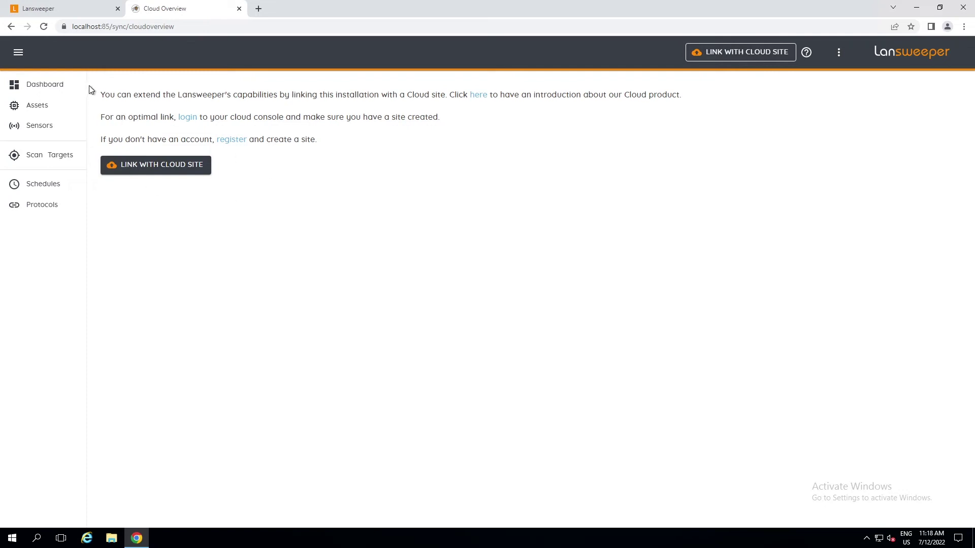
Start linking with a Cloud site and pass the prerequisite checks
click(148, 170)
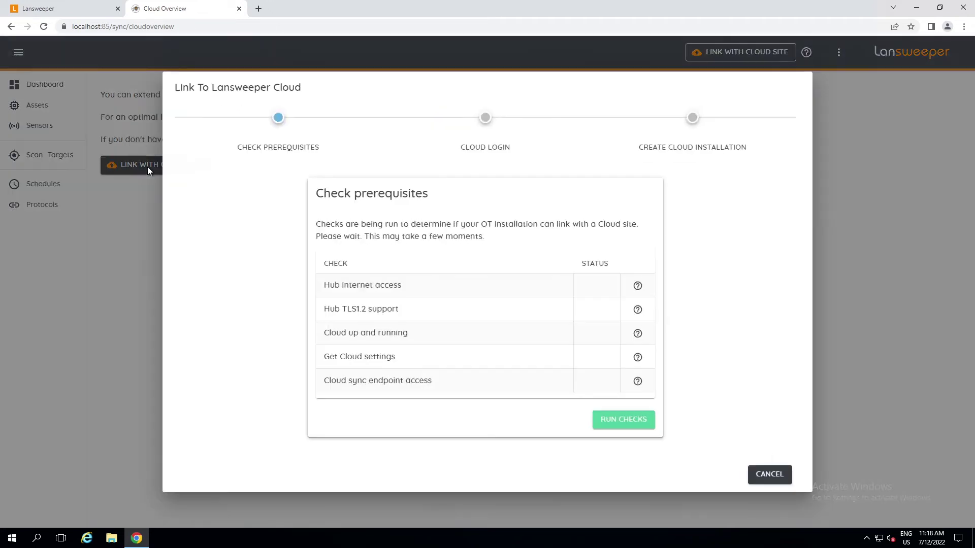
click(629, 426)
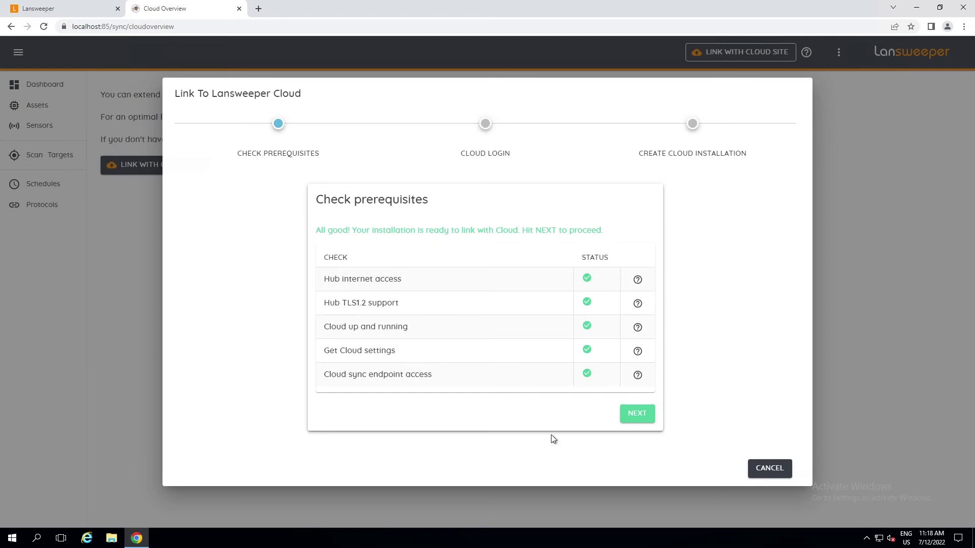
click(638, 422)
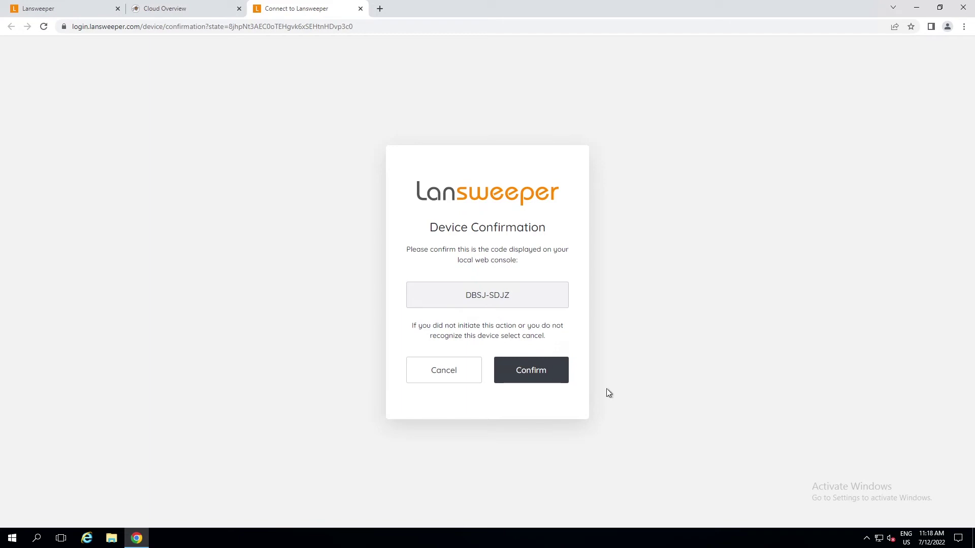
Confirm the device login code in the browser, then continue to Create Cloud installation
click(150, 9)
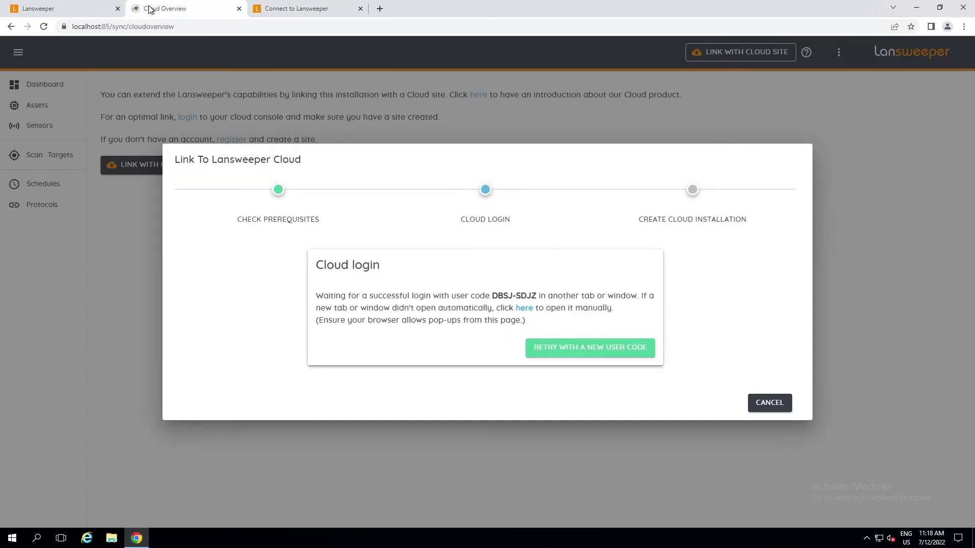
click(275, 10)
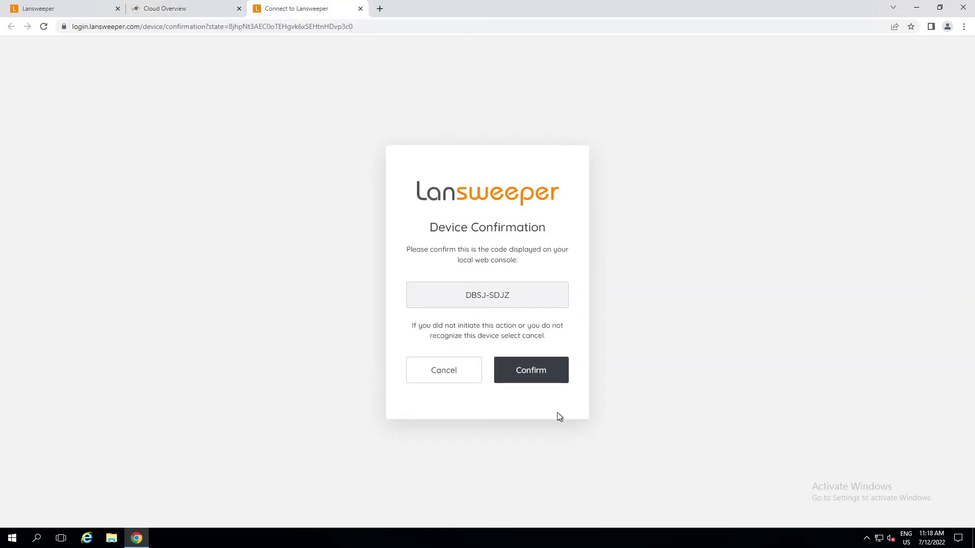
click(526, 374)
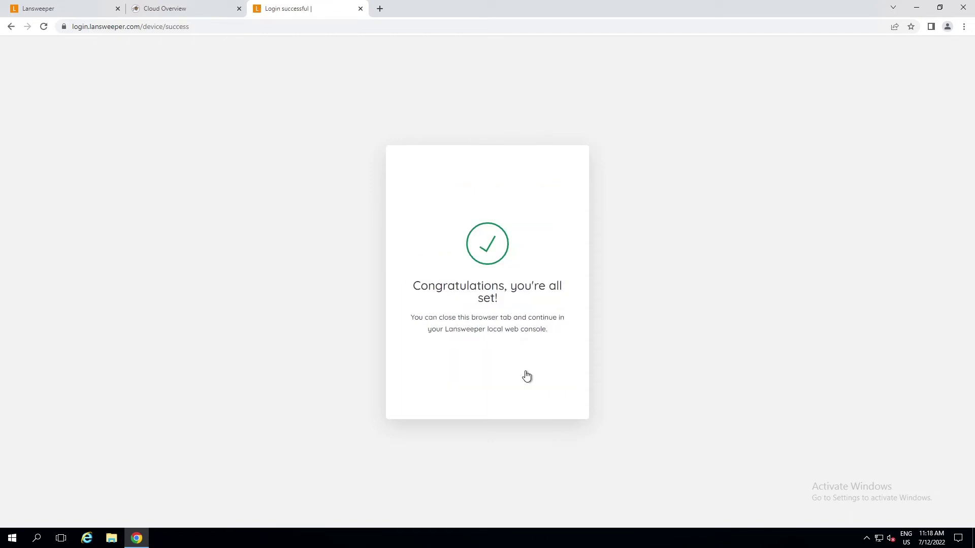
click(169, 8)
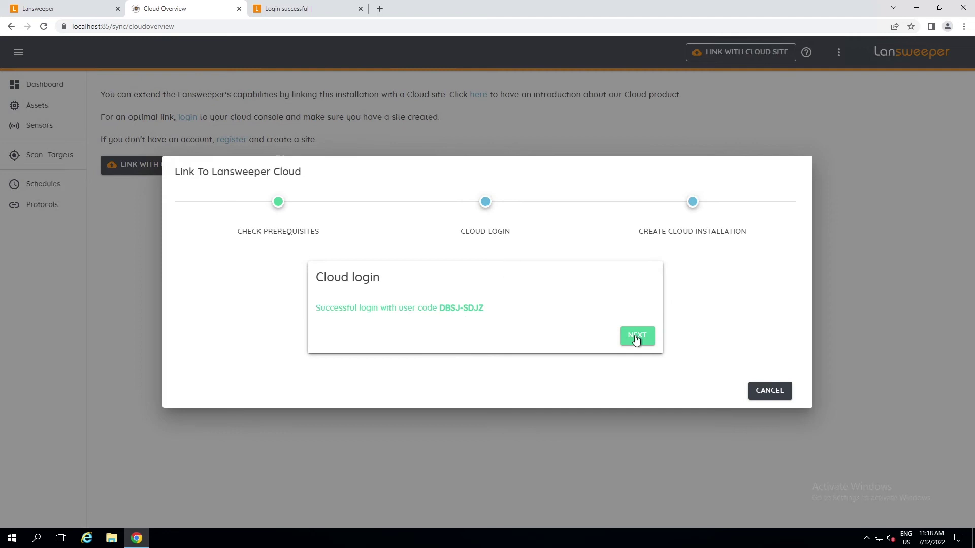
click(641, 341)
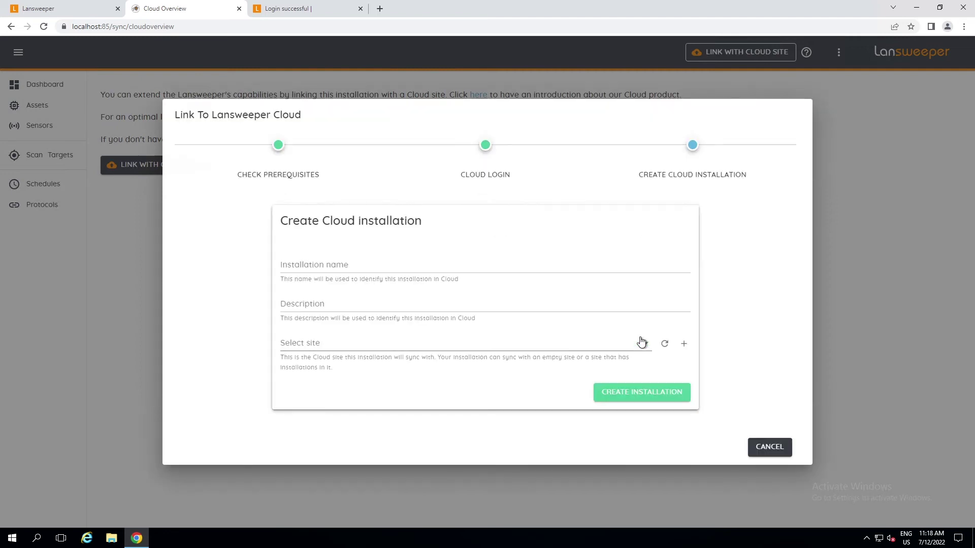
Create cloud installation 'OT Hub Server 2016' on the ottest site
click(309, 265)
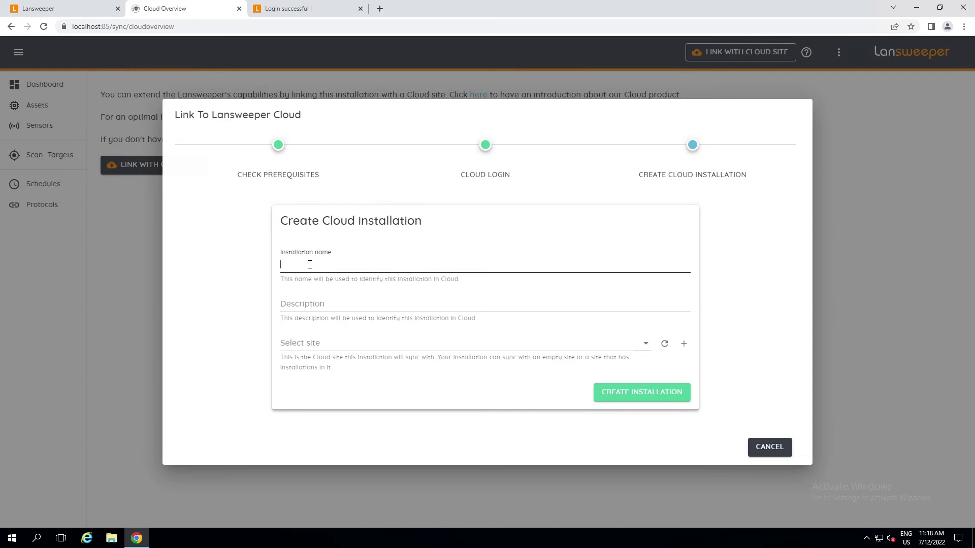
text(OT Hub)
text(Server 2016)
click(320, 350)
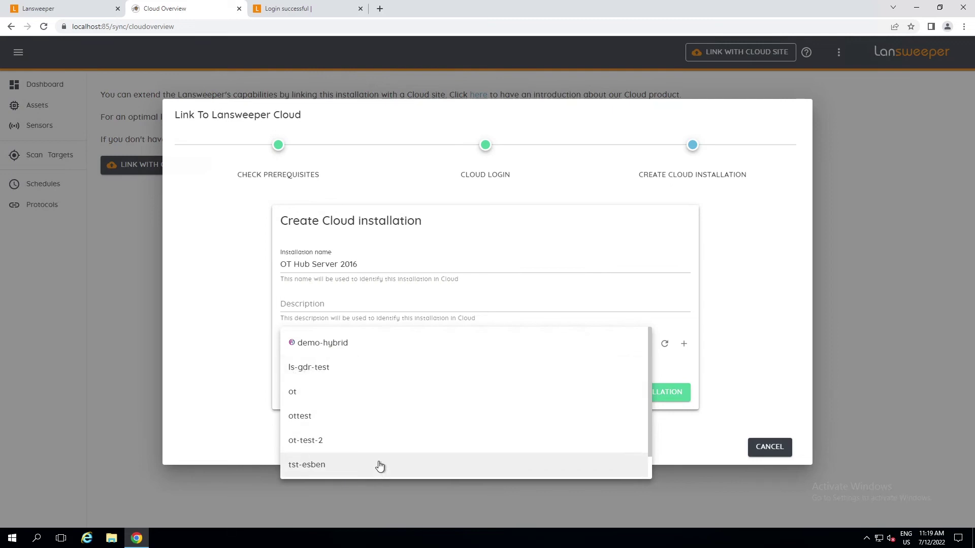
click(310, 422)
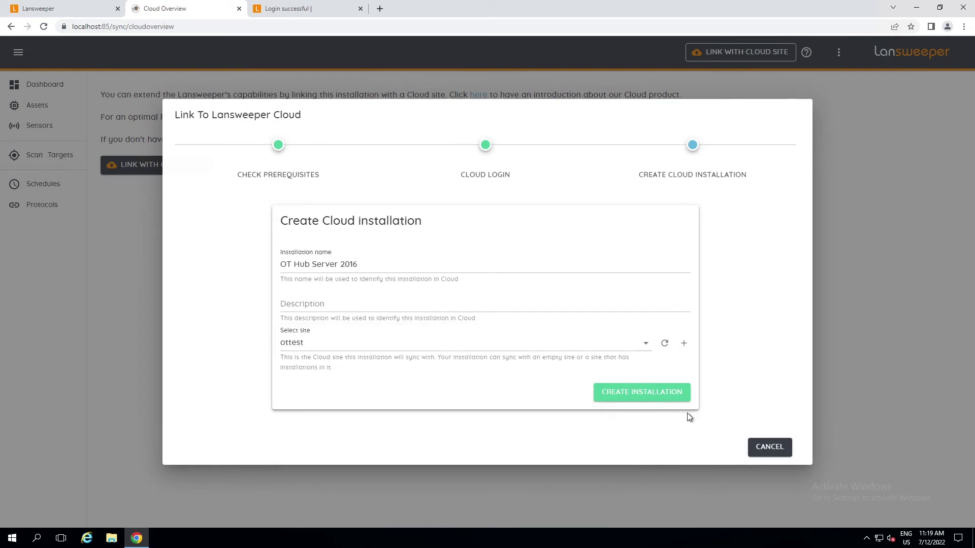
click(656, 395)
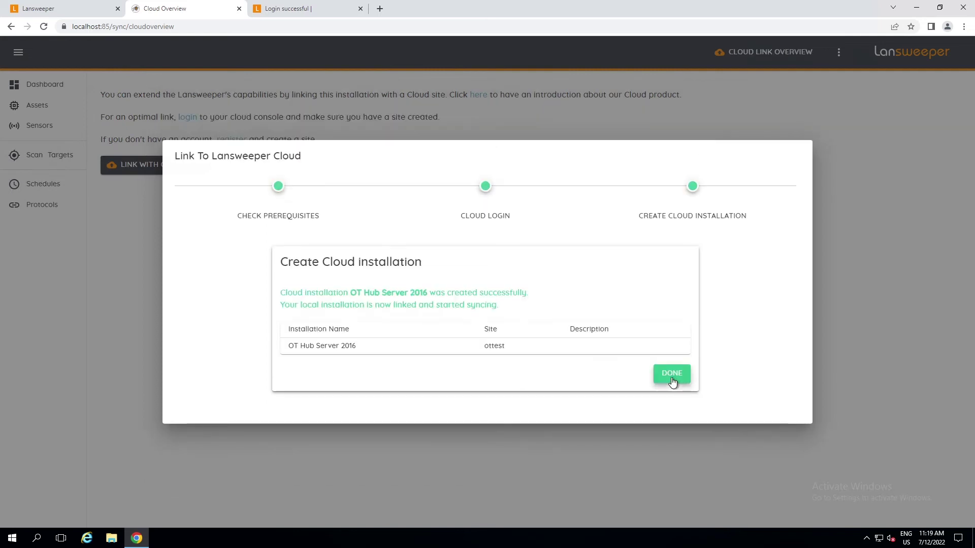
Close the wizard with Done, review the link status, and go back to Assets
click(672, 375)
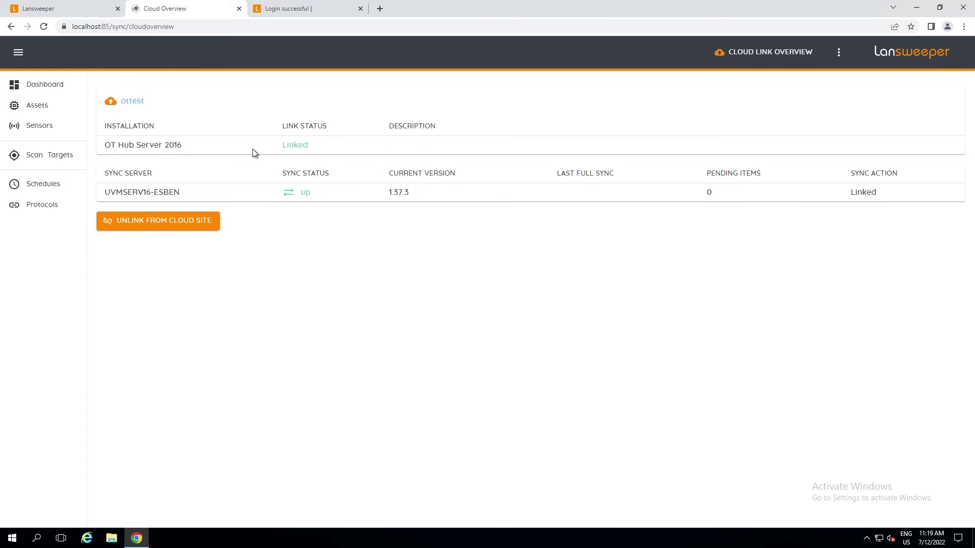
click(35, 105)
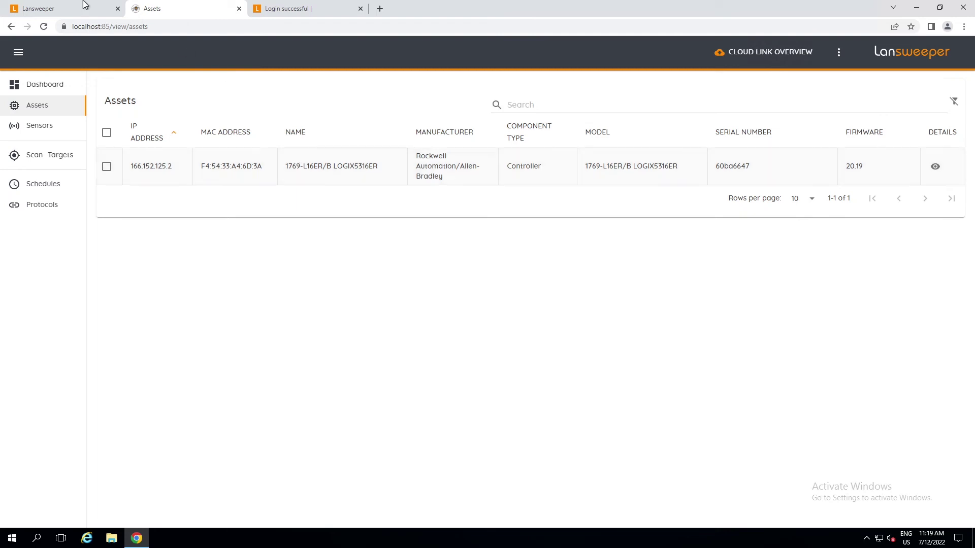
Switch Lansweeper Cloud to the ottest site and list all assets, showing the Rockwell 1769-L16ER/B controller
click(44, 6)
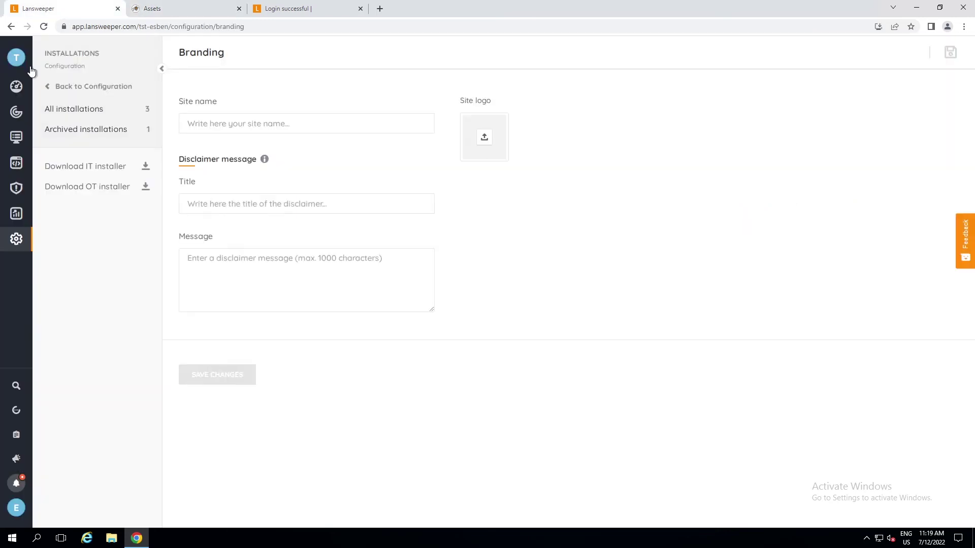
click(17, 57)
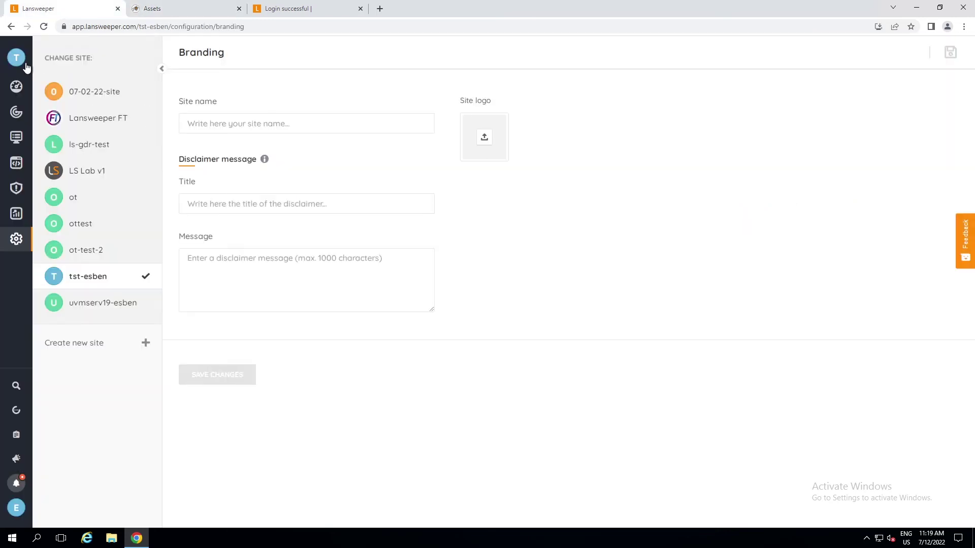
click(87, 223)
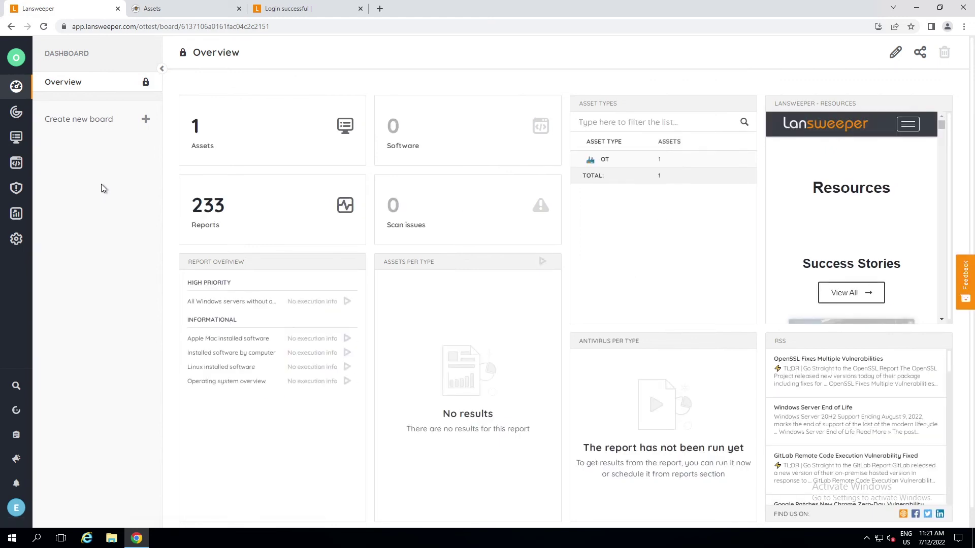
click(247, 151)
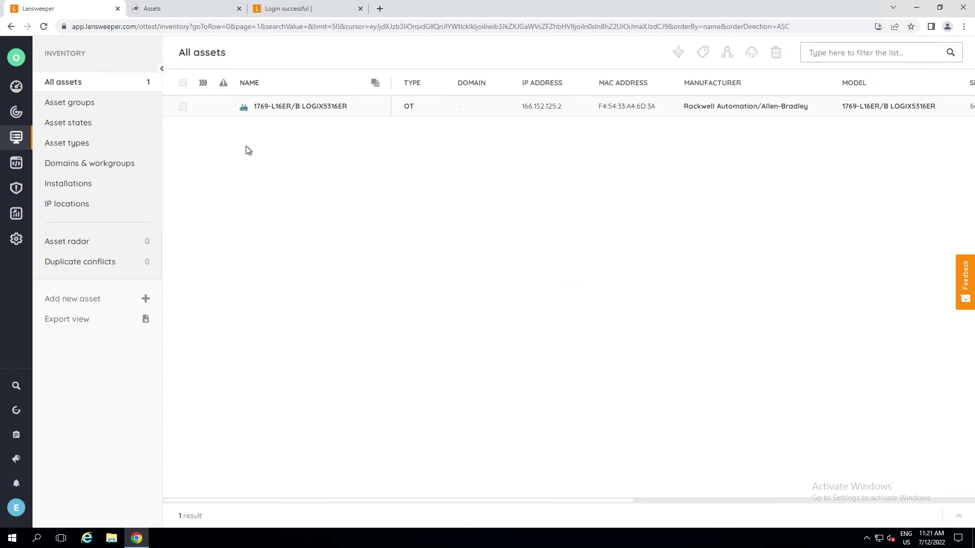
mouse_move(300, 107)
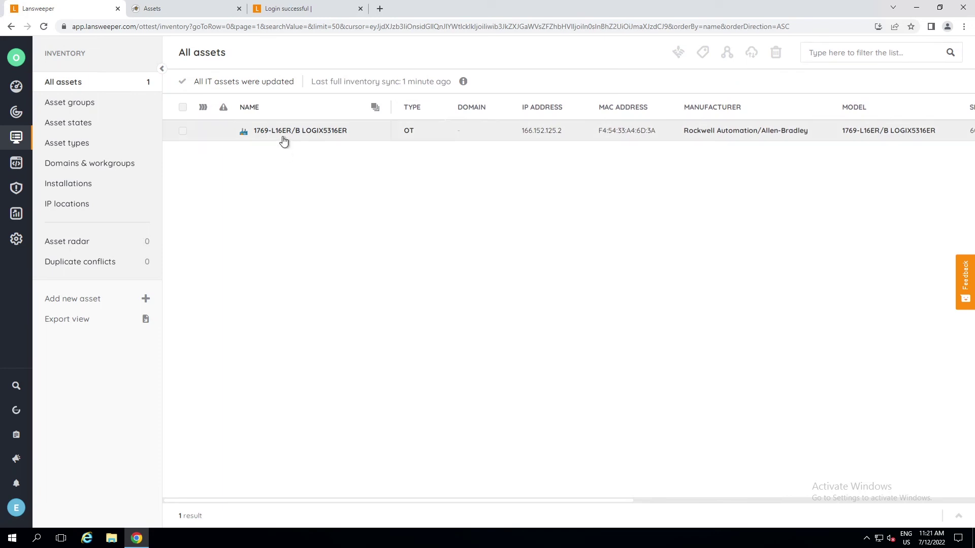
Open the Rockwell controller's Summary and view its rack configuration
click(284, 141)
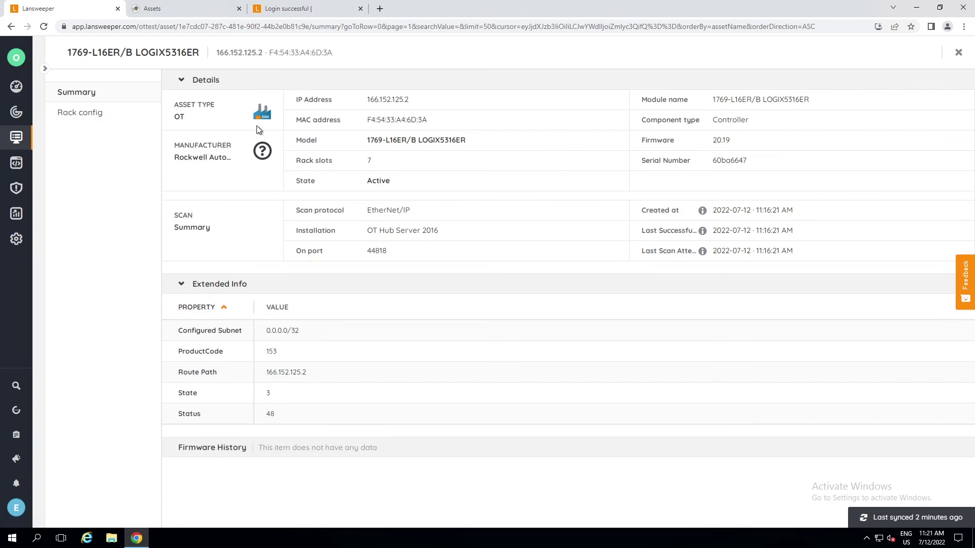
click(85, 116)
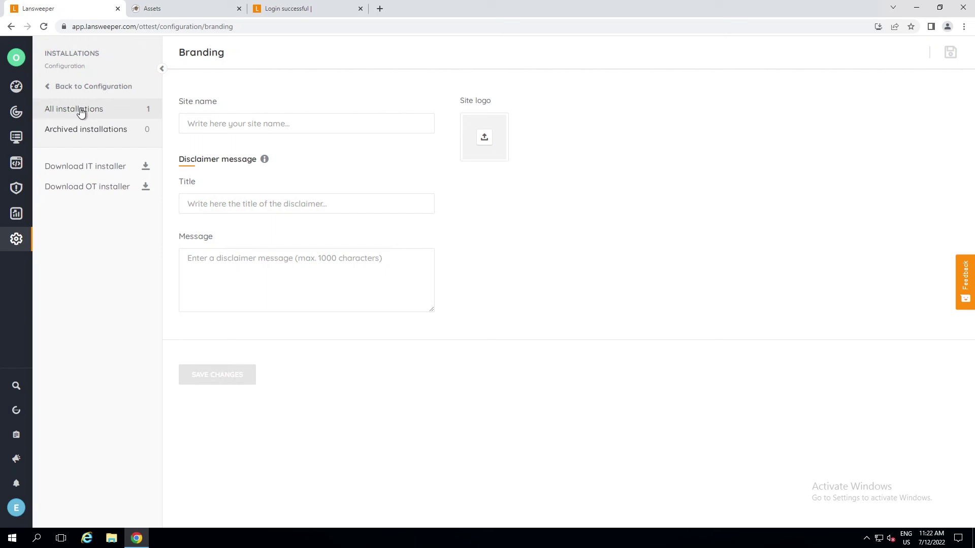
Show All installations, where OT Hub Server 2016 is linked with one asset
click(81, 111)
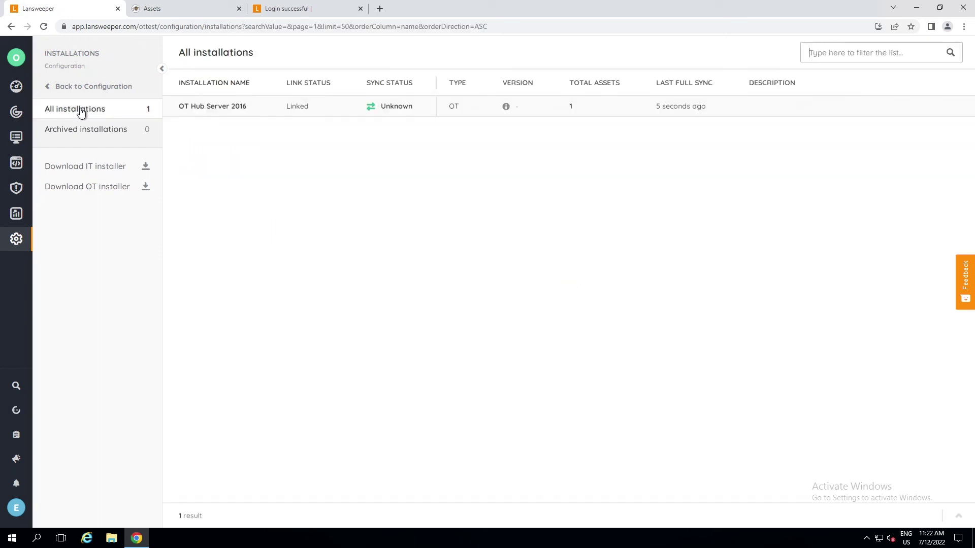